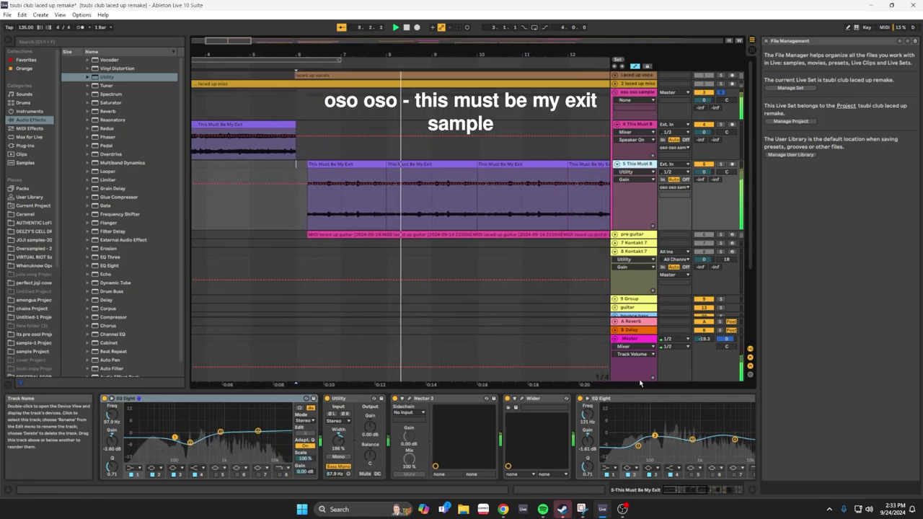
# - Examine the device chain on the soloed This Must Be My Exit sample track
pyautogui.click(695, 493)
pyautogui.moveTo(694, 495)
pyautogui.mouseDown()
pyautogui.moveTo(710, 483)
pyautogui.moveTo(703, 489)
pyautogui.mouseUp()
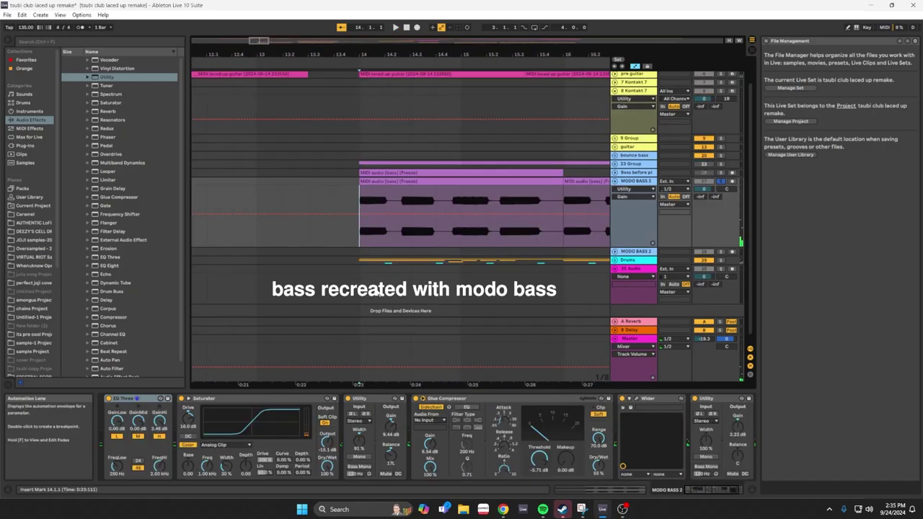
# - Play the soloed MODO BASS 2 track from bar 14, select its second clip and examine the repeating bass pattern
pyautogui.press('space')
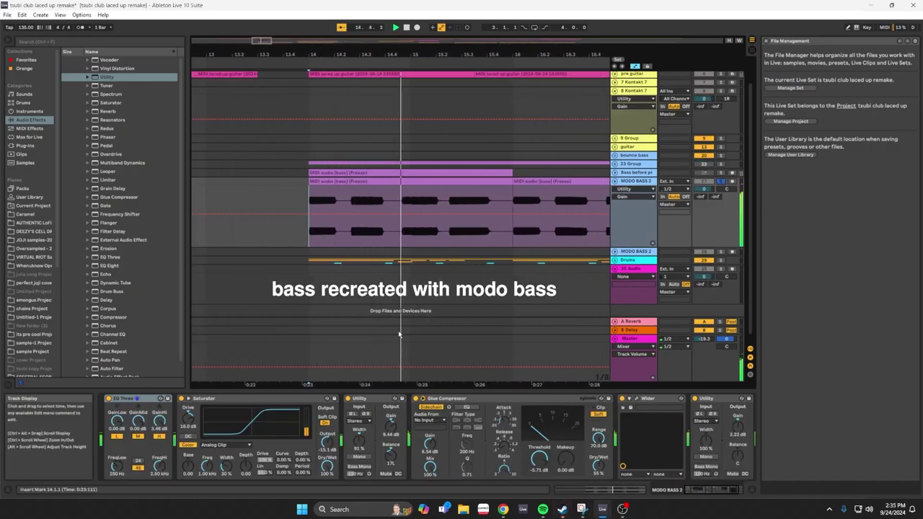
pyautogui.click(445, 196)
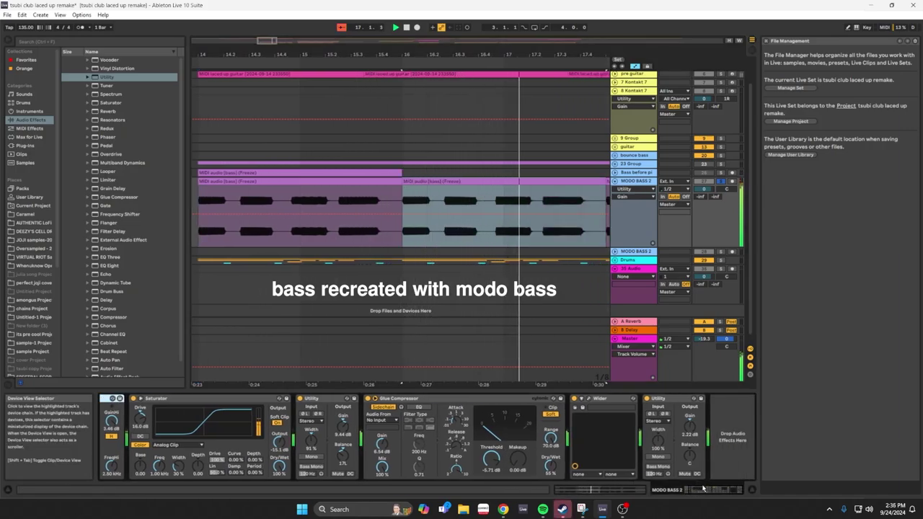
pyautogui.scroll(-4, 548, 247)
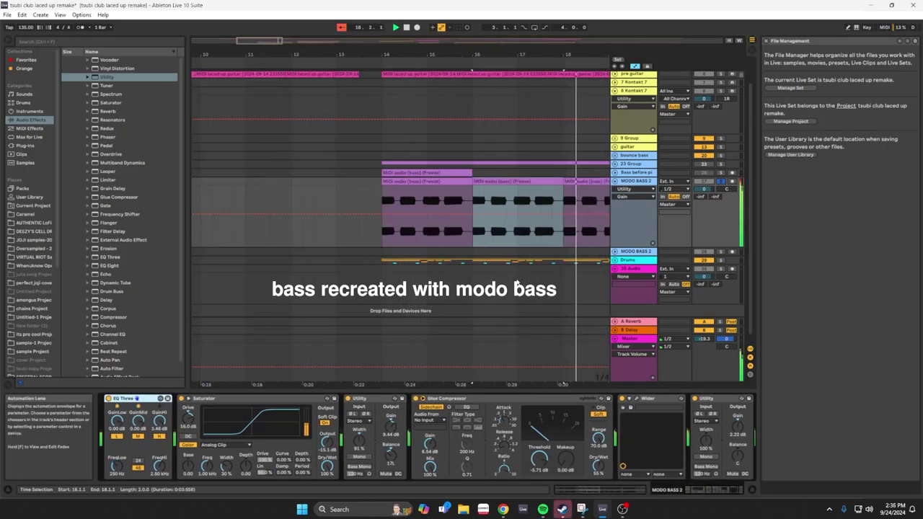
pyautogui.scroll(4, 350, 229)
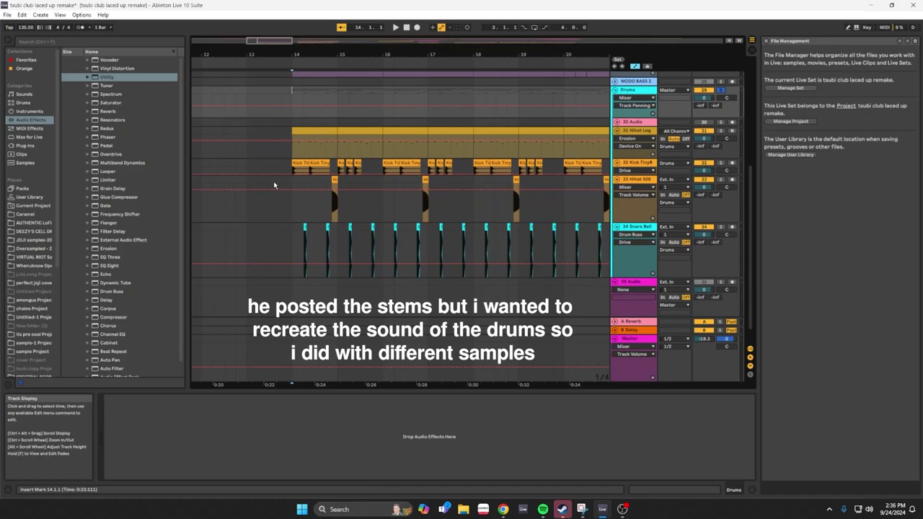
# - Play the soloed drum group from just before bar 14, and play the full third part from bar 21
pyautogui.click(281, 144)
pyautogui.press('space')
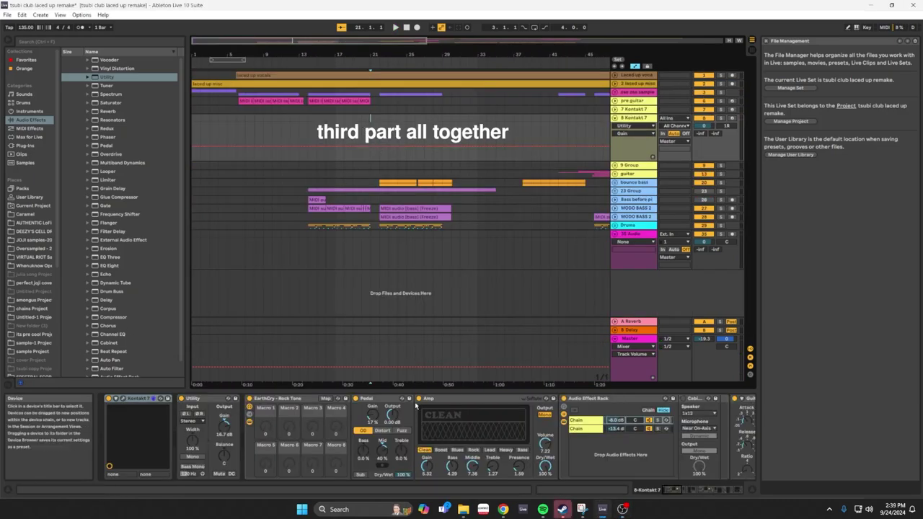
pyautogui.press('space')
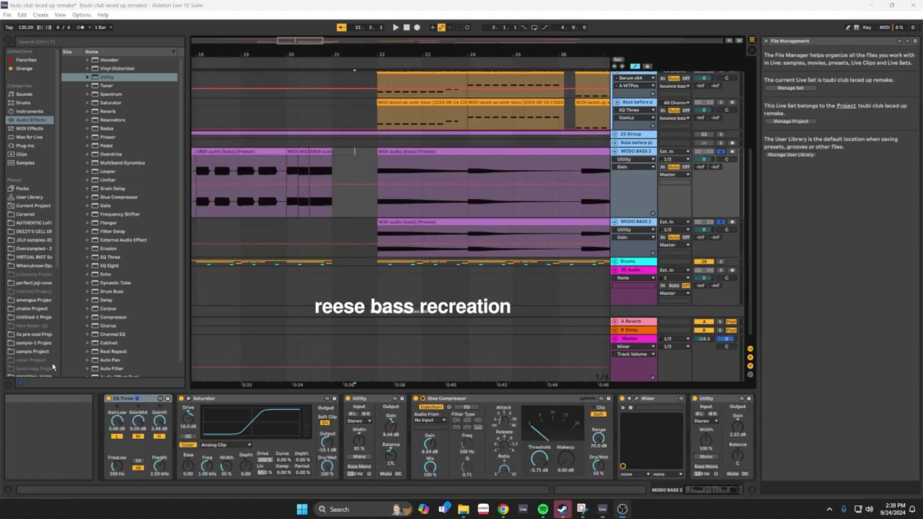
# - Play the two soloed reese bass tracks from 21.4.1, select the lower track's clip and examine its device chain
pyautogui.click(367, 162)
pyautogui.press('space')
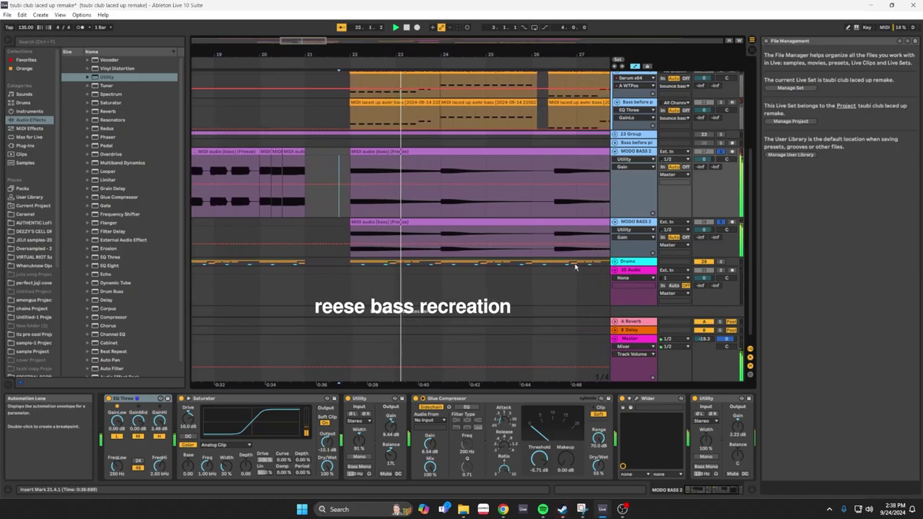
pyautogui.click(464, 221)
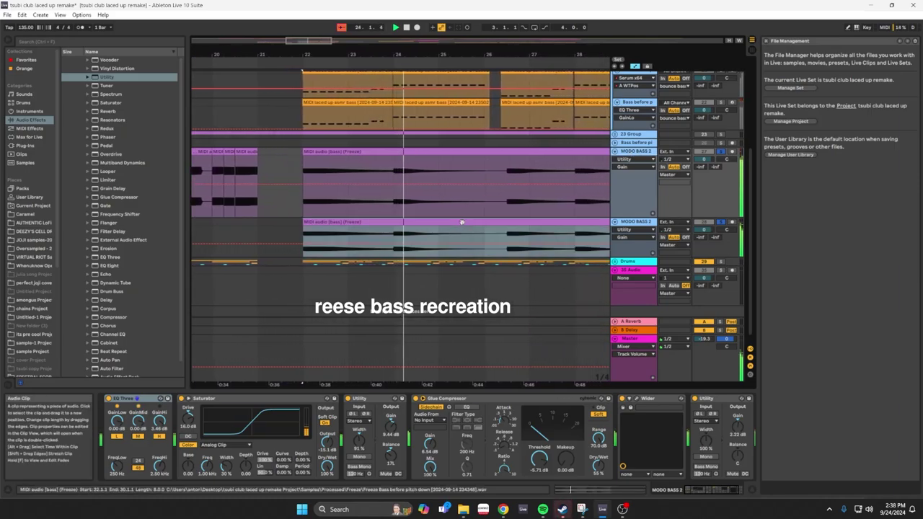
pyautogui.moveTo(688, 491)
pyautogui.mouseDown()
pyautogui.moveTo(736, 490)
pyautogui.moveTo(679, 491)
pyautogui.mouseUp()
pyautogui.scroll(-2, 488, 176)
pyautogui.scroll(2, 560, 214)
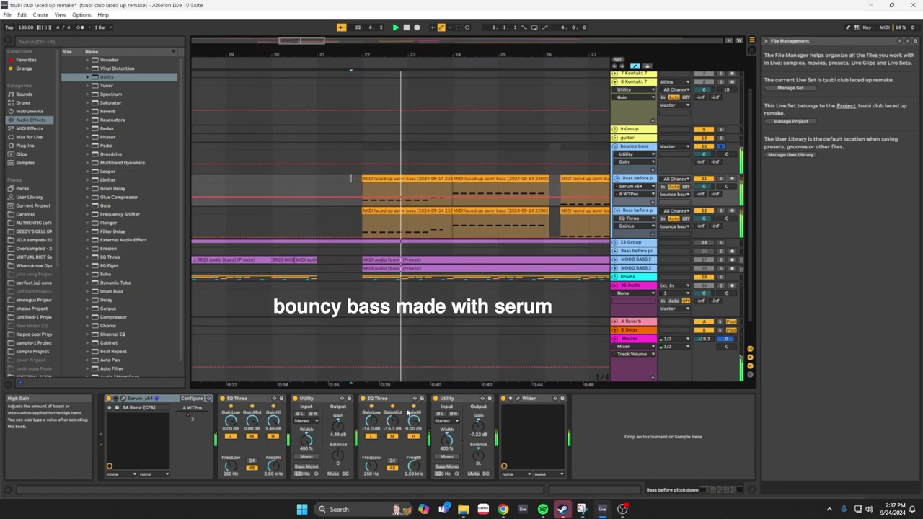
# - Compare the device chains of the two Serum bass tracks inside the bounce bass group
pyautogui.click(638, 210)
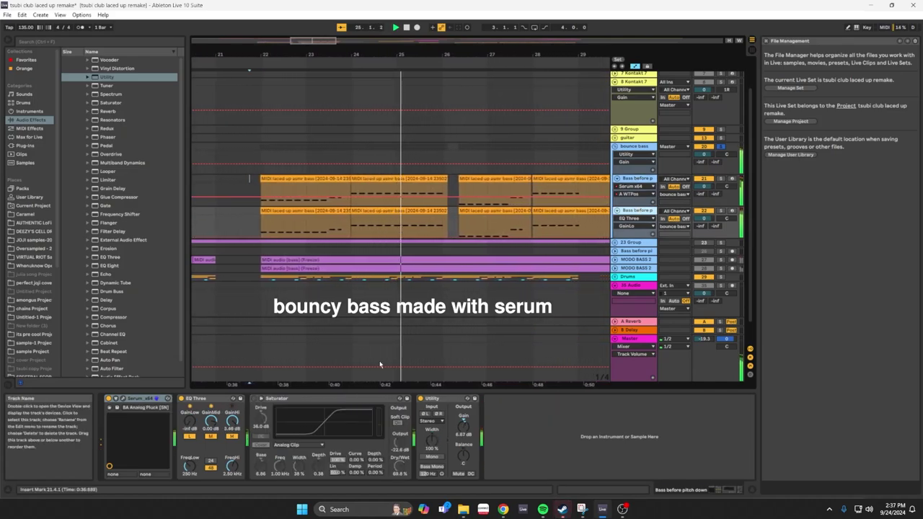
pyautogui.click(647, 183)
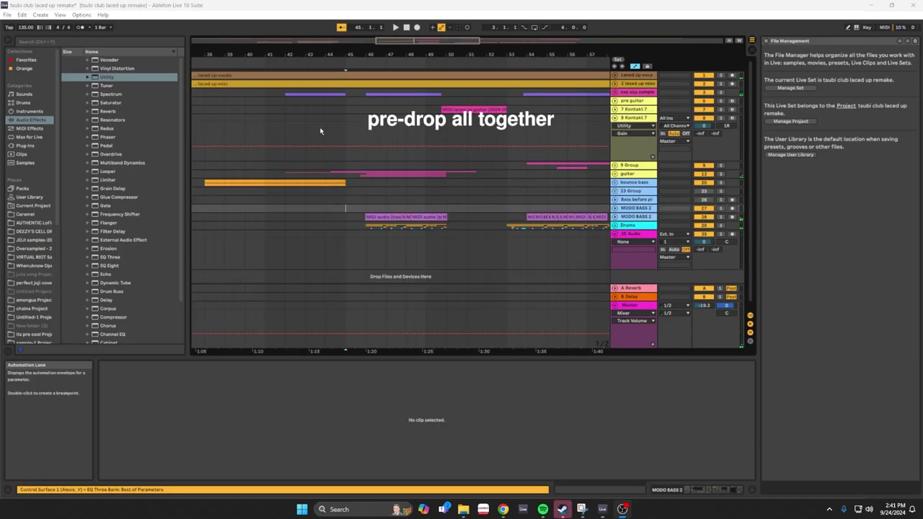
# - Play the pre-drop with all tracks together, and play the soloed track 7 Kontakt 7 guitar from just before its clip
pyautogui.click(321, 130)
pyautogui.press('space')
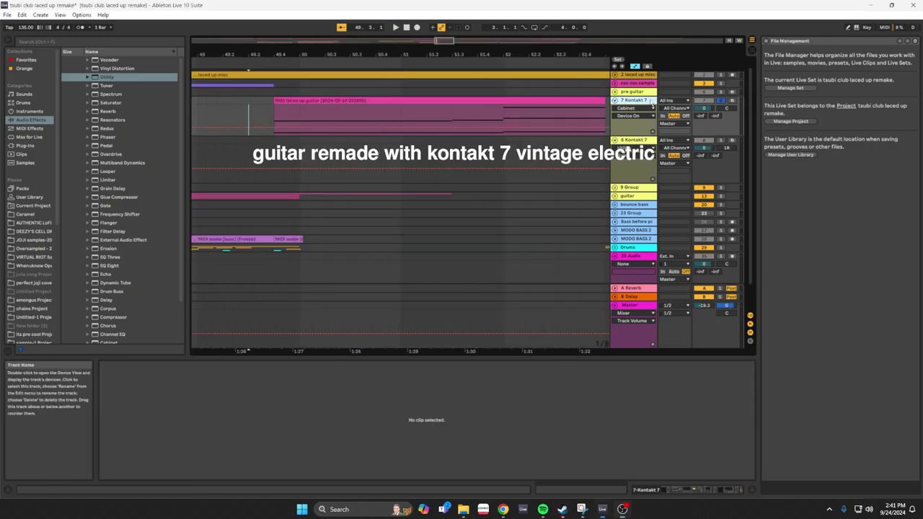
pyautogui.click(257, 103)
pyautogui.press('space')
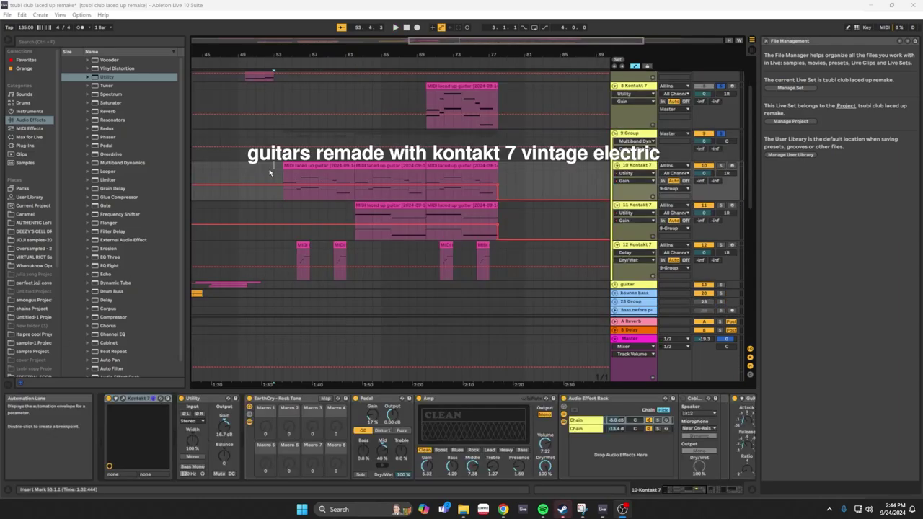
# - Play the soloed guitar group from bar 53 and select the first clip on the track 10 Kontakt 7 guitar
pyautogui.scroll(3, 228, 203)
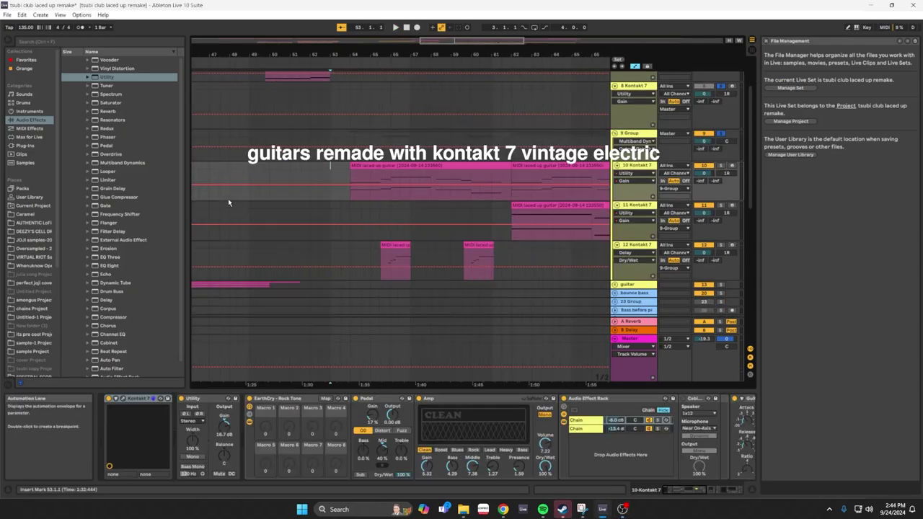
pyautogui.press('space')
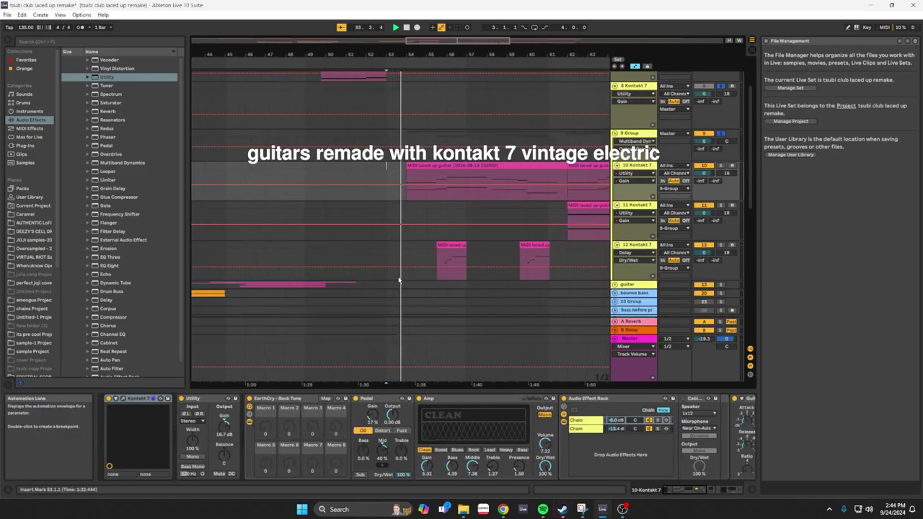
pyautogui.click(447, 166)
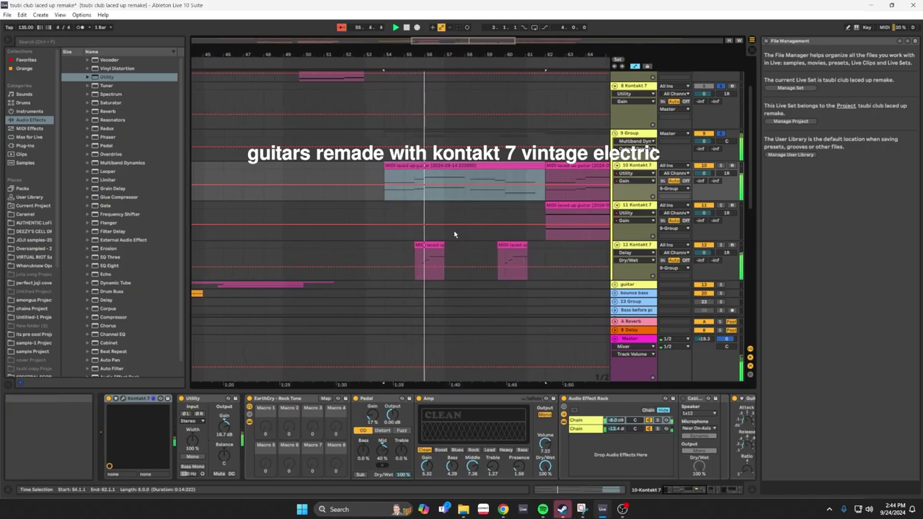
# - Select the first clip on the track 12 Kontakt 7 guitar and examine its device chain and the guitar clips through bar 78
pyautogui.click(426, 244)
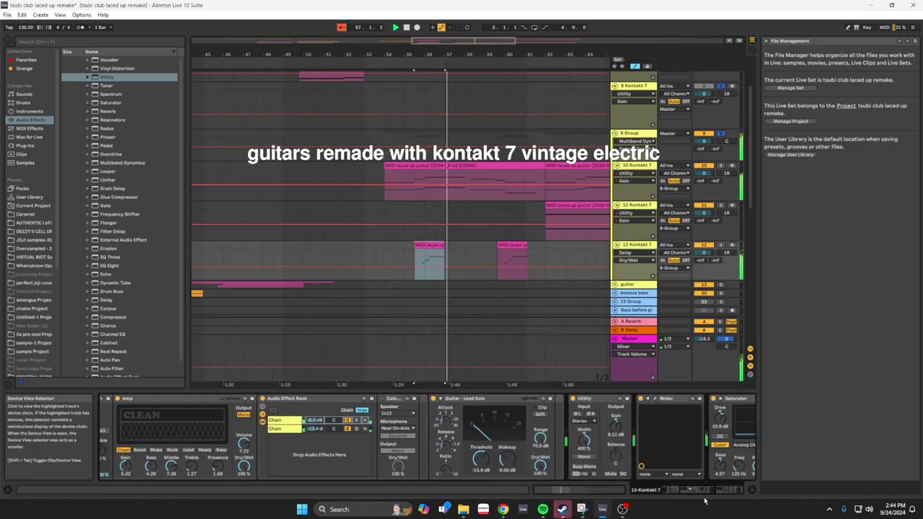
pyautogui.moveTo(721, 506); pyautogui.dragTo(740, 505)
pyautogui.scroll(-3, 432, 274)
pyautogui.scroll(3, 512, 249)
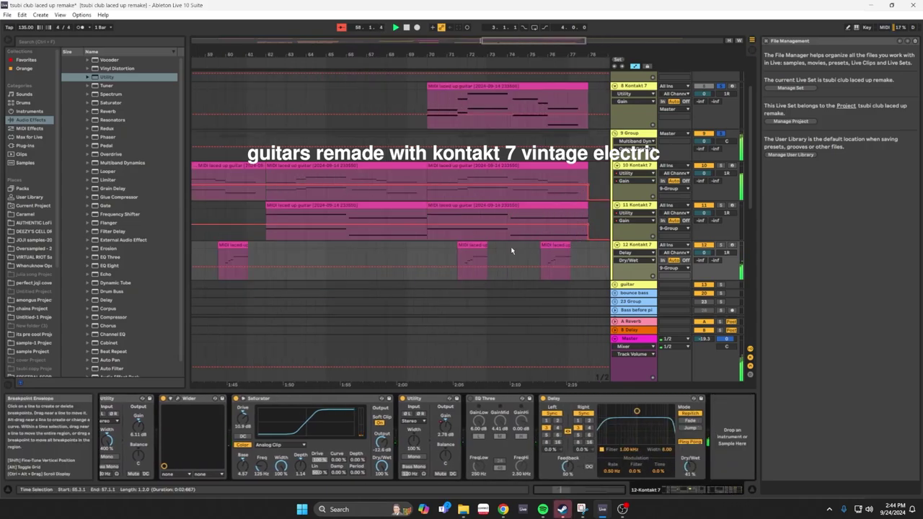
pyautogui.scroll(-3, 325, 267)
pyautogui.scroll(3, 263, 274)
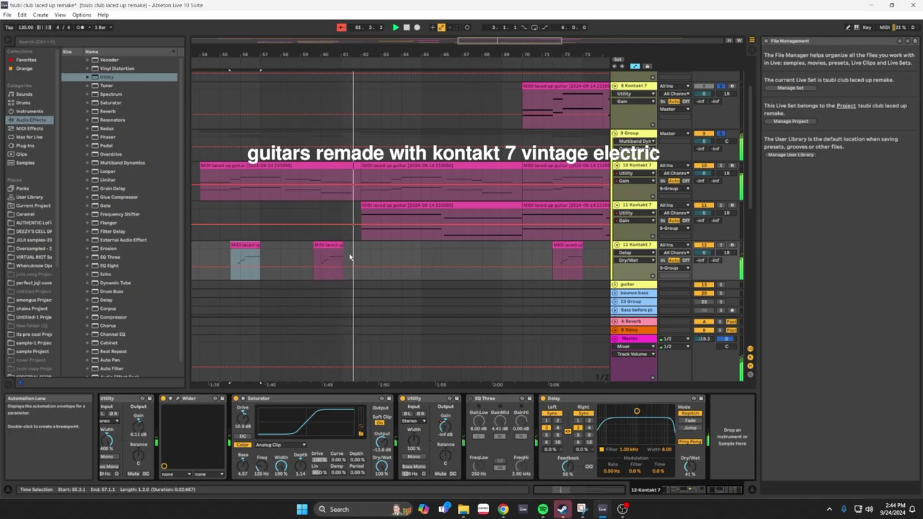
pyautogui.scroll(-3, 351, 252)
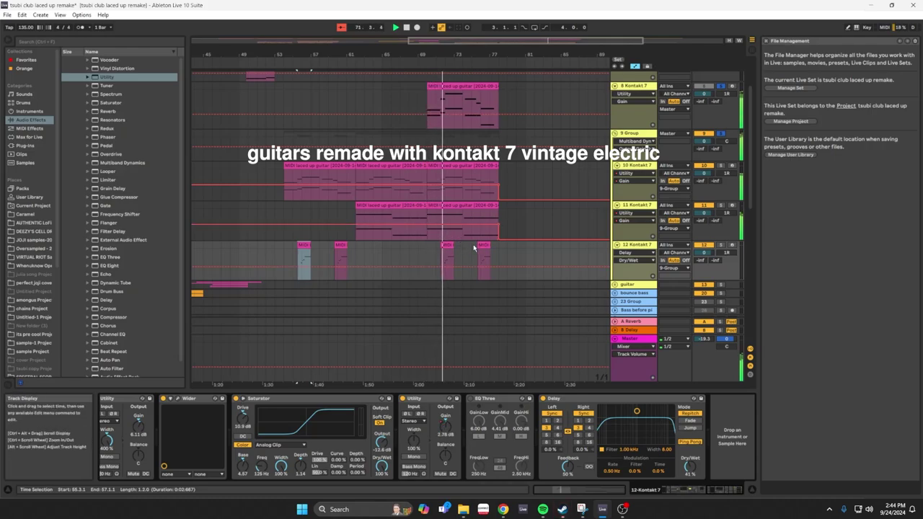
pyautogui.scroll(3, 472, 246)
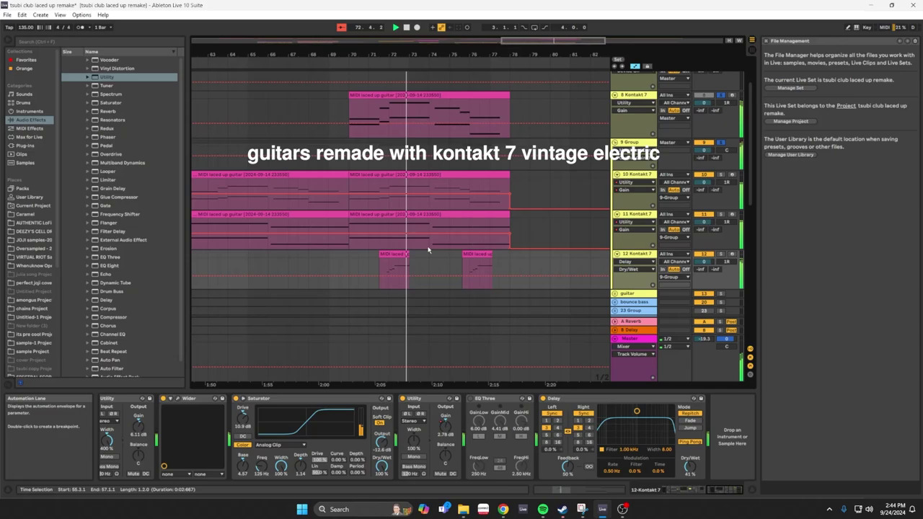
pyautogui.scroll(-3, 428, 249)
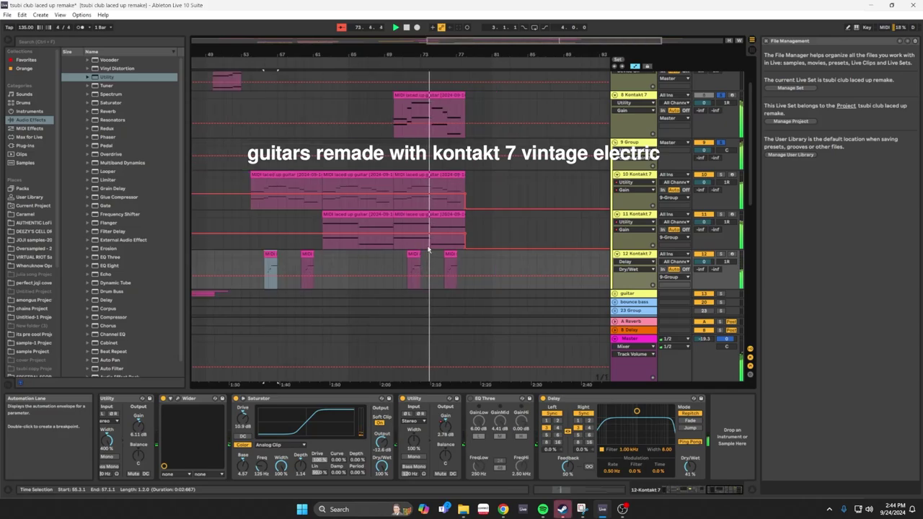
# - Select the clip at bar 70 on the track 8 Kontakt 7 guitar and examine its amp and effects chain
pyautogui.click(427, 94)
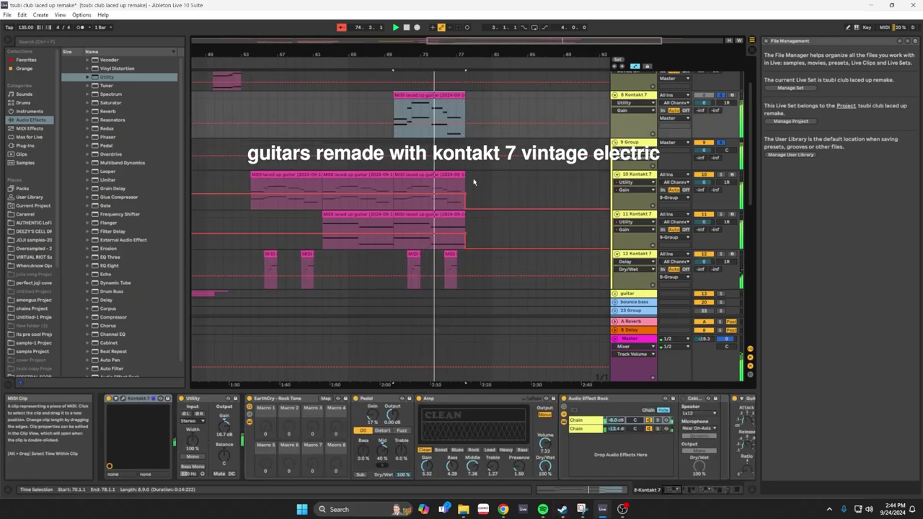
pyautogui.click(690, 493)
pyautogui.moveTo(690, 495); pyautogui.dragTo(709, 498)
pyautogui.scroll(-2, 421, 246)
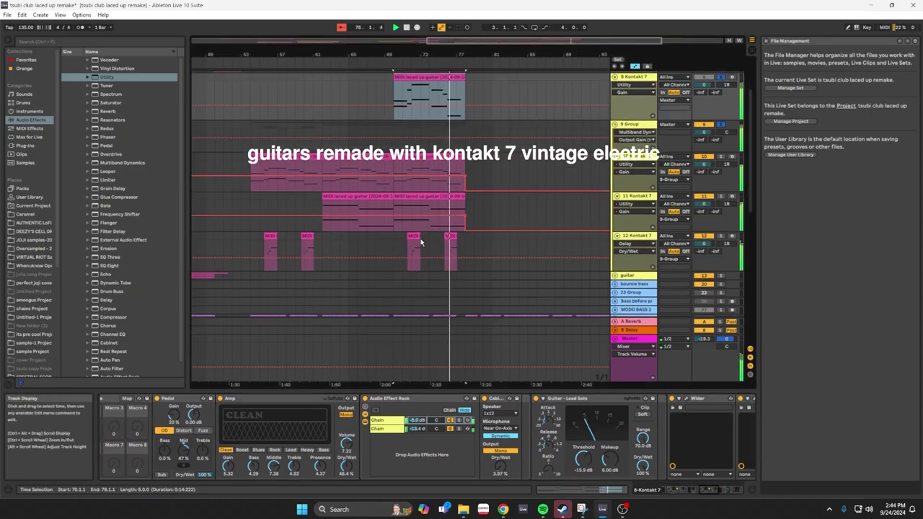
pyautogui.scroll(1, 421, 242)
pyautogui.scroll(3, 421, 243)
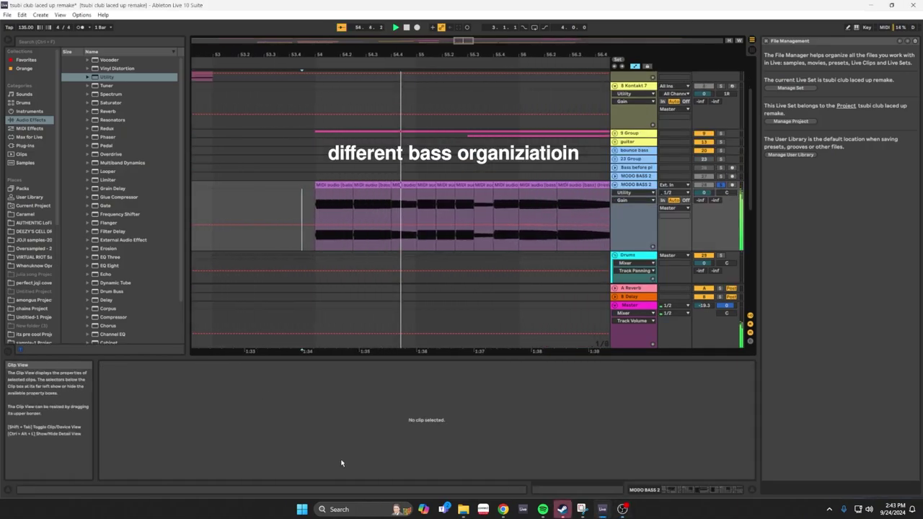
# - Select a bass clip near 56.2.3 on the soloed MODO BASS 2 track and examine its arrangement and device chain
pyautogui.scroll(-1, 440, 230)
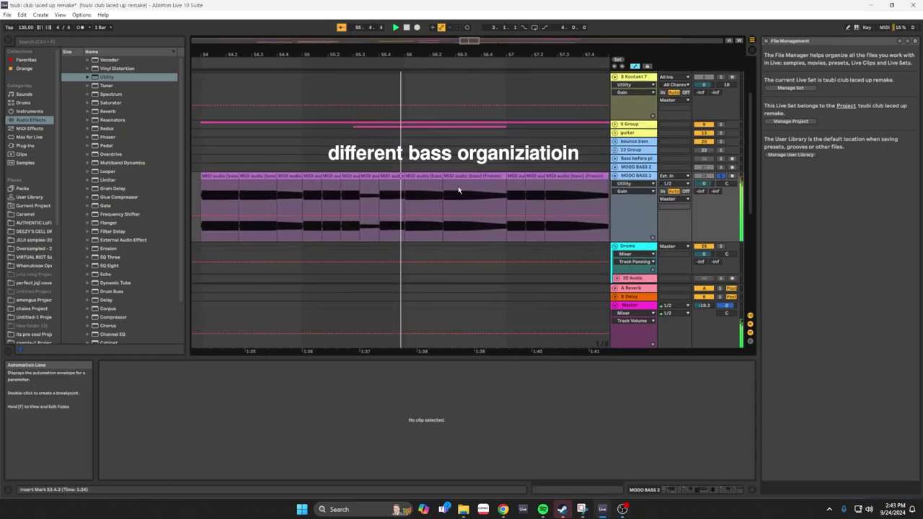
pyautogui.click(470, 218)
pyautogui.scroll(-3, 350, 206)
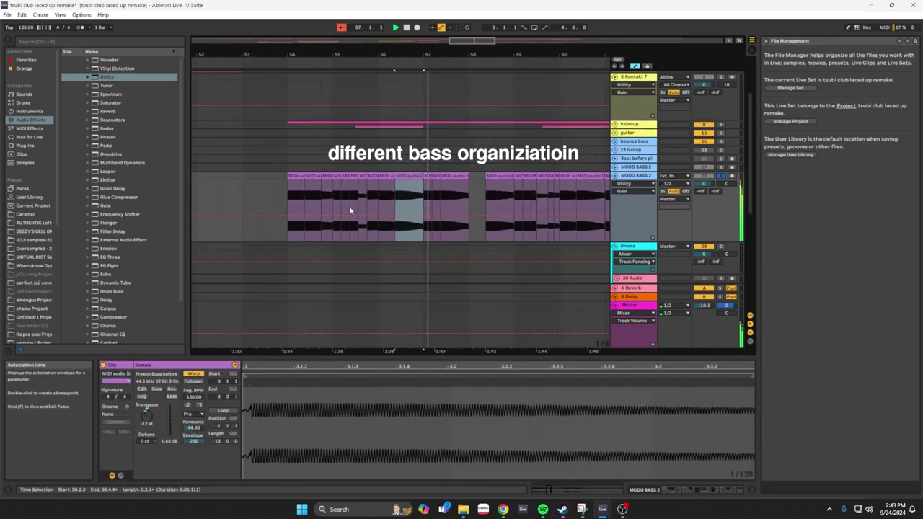
pyautogui.scroll(2, 375, 225)
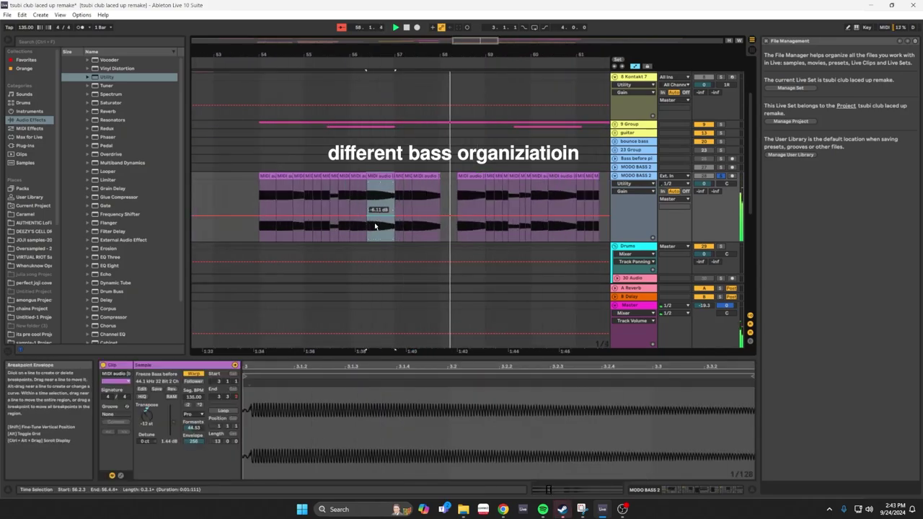
pyautogui.click(715, 492)
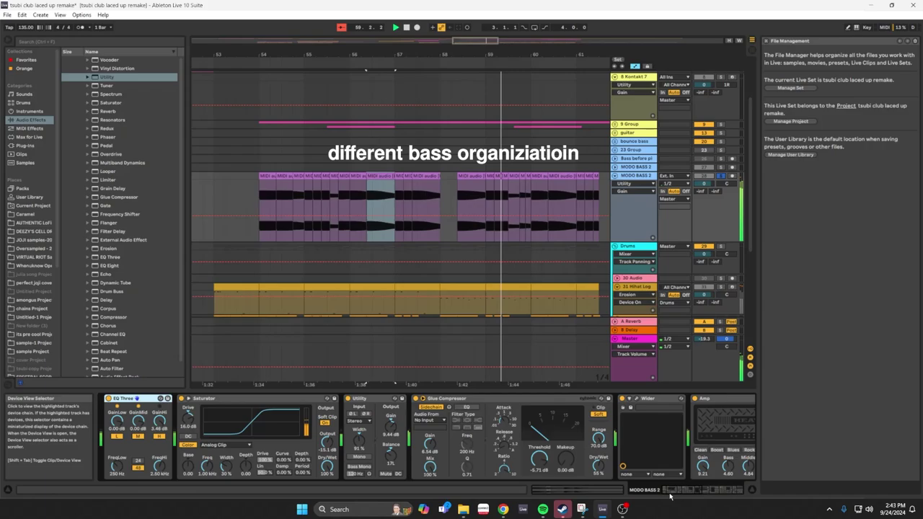
pyautogui.scroll(-5, 665, 495)
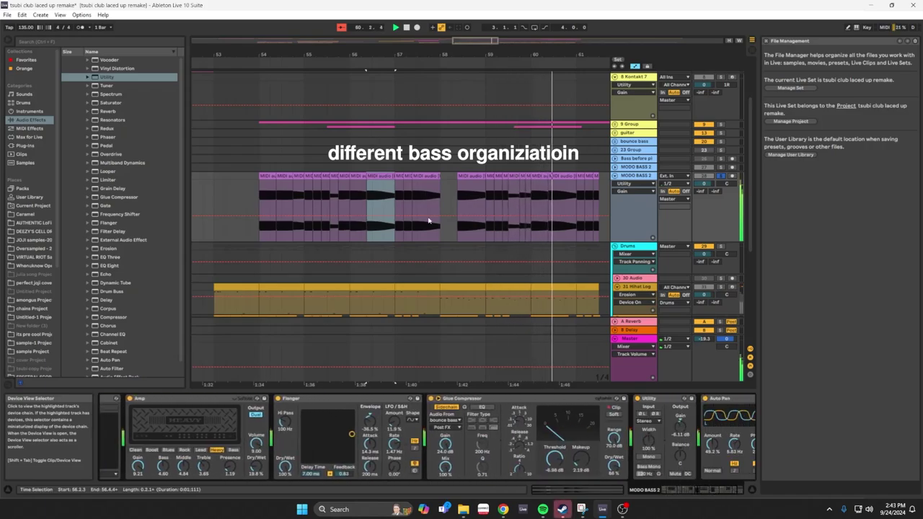